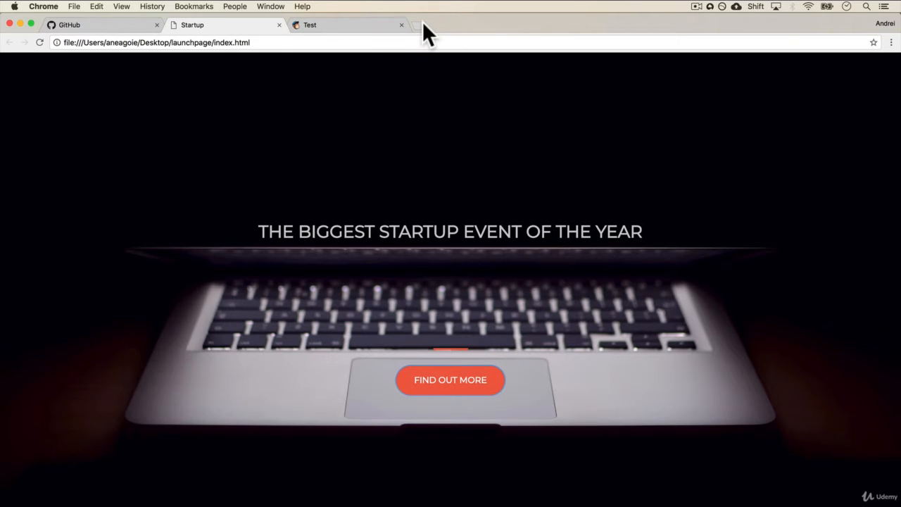
View GitHub's sign-up page in an incognito window, closing that window when done.
key("super+shift+n")
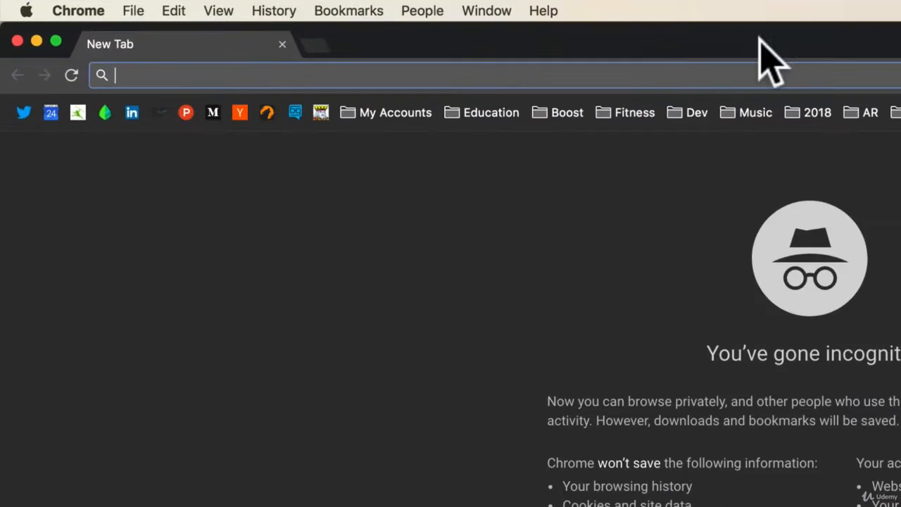
type("github")
key("Return")
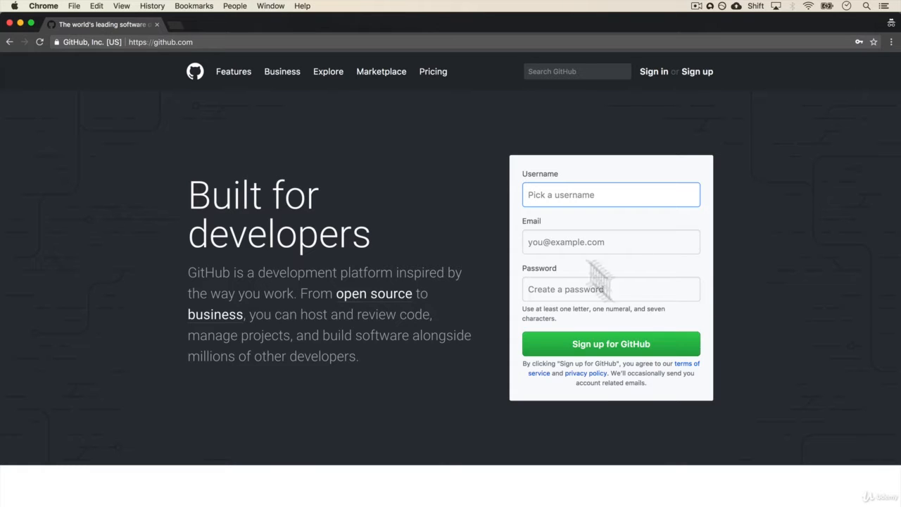
left_click(157, 23)
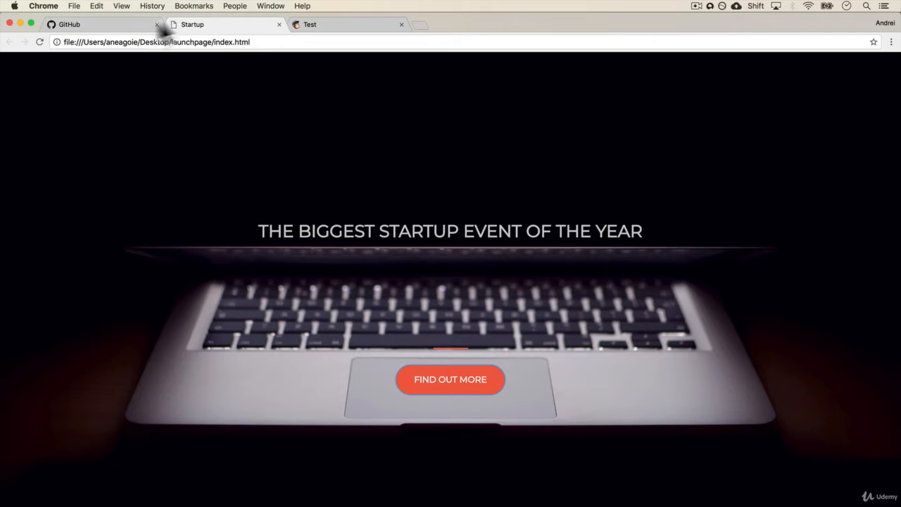
Create a public GitHub repository named with the account's own username followed by .github.io, without a README.
left_click(124, 24)
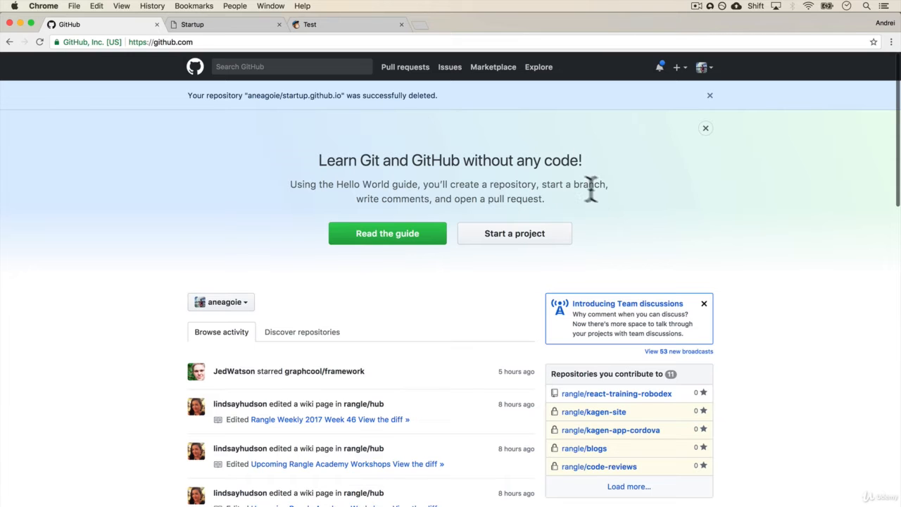
left_click(498, 247)
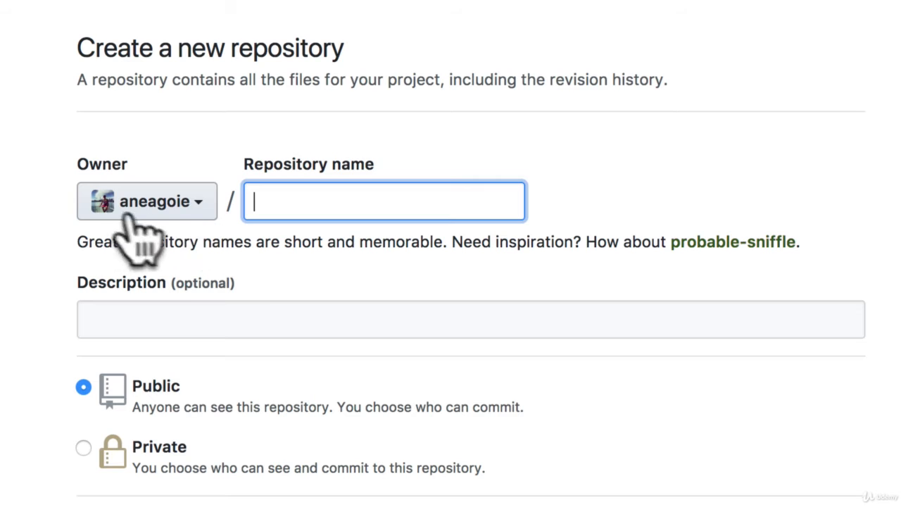
type("a")
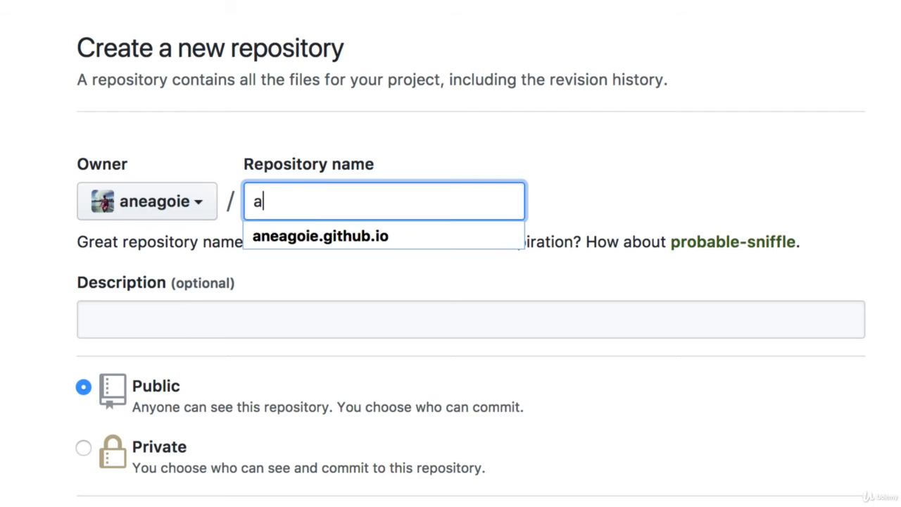
type("neagoie.")
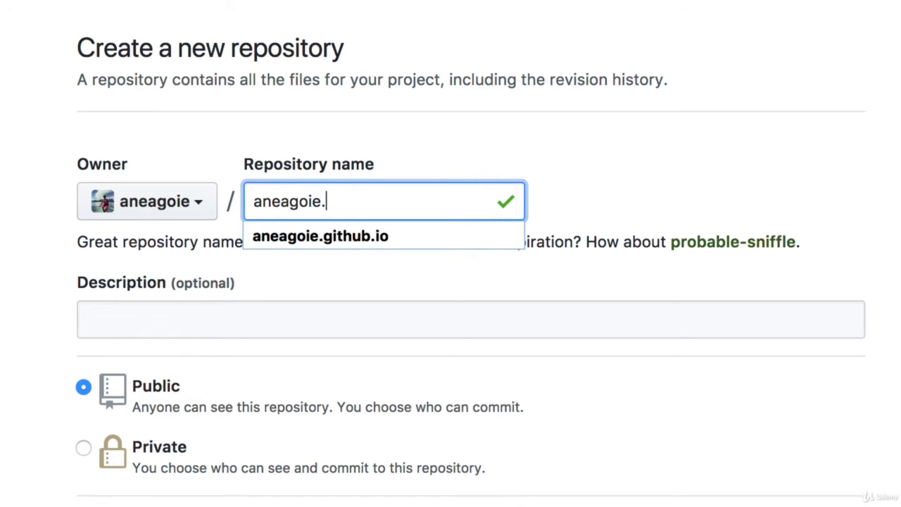
type("github.io")
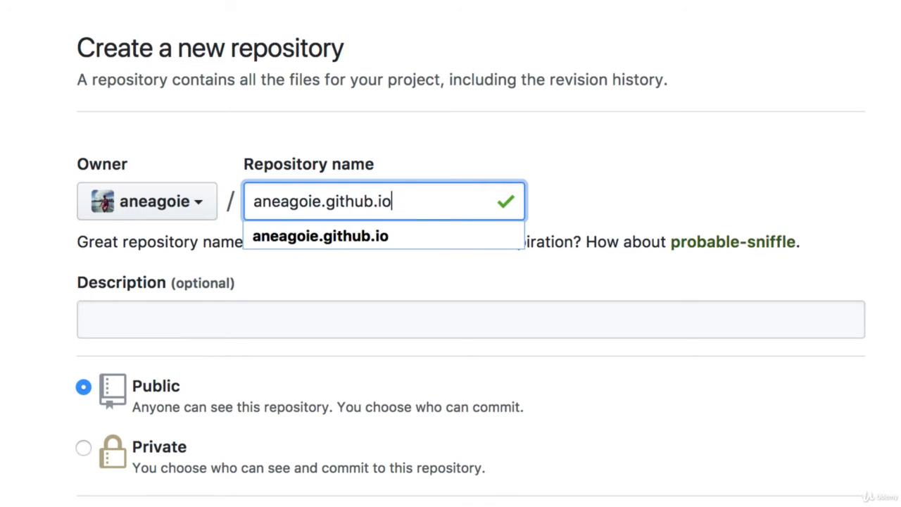
left_click(415, 130)
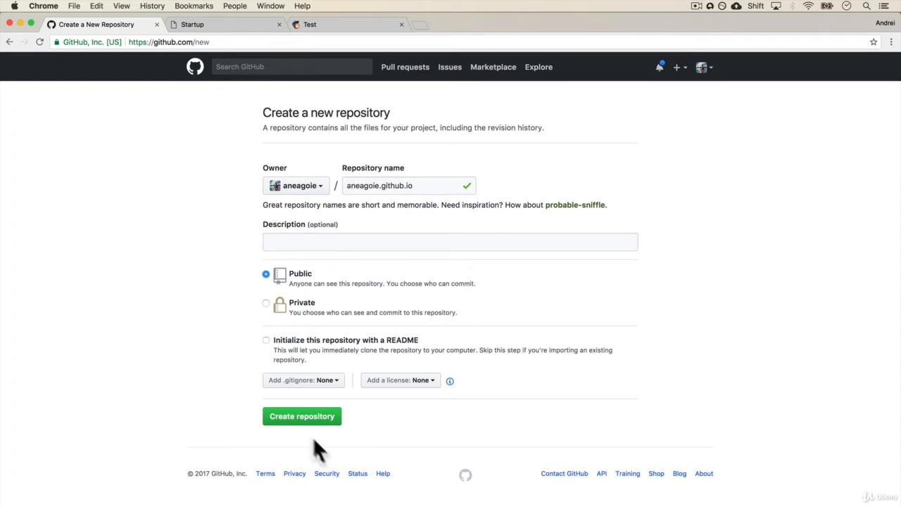
left_click(299, 426)
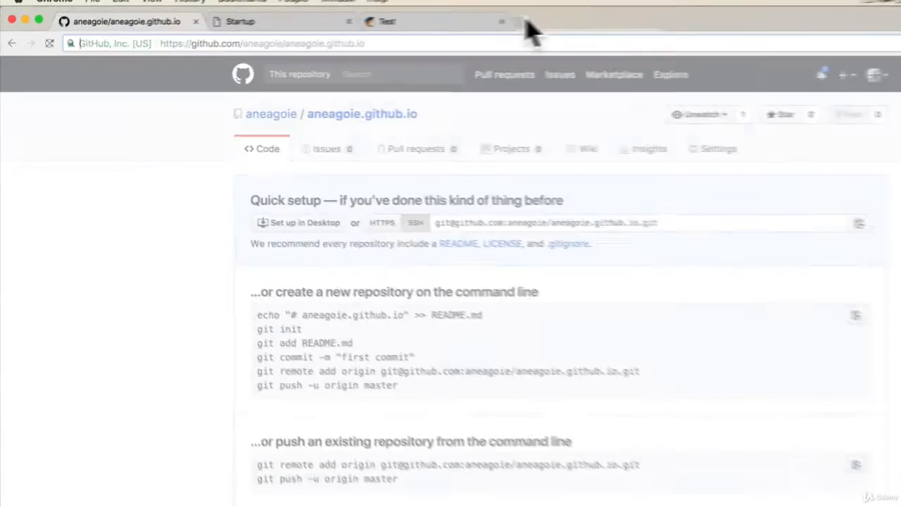
Search the web for "github for mac" and download GitHub Desktop for macOS from desktop.github.com.
left_click(525, 22)
type("github ")
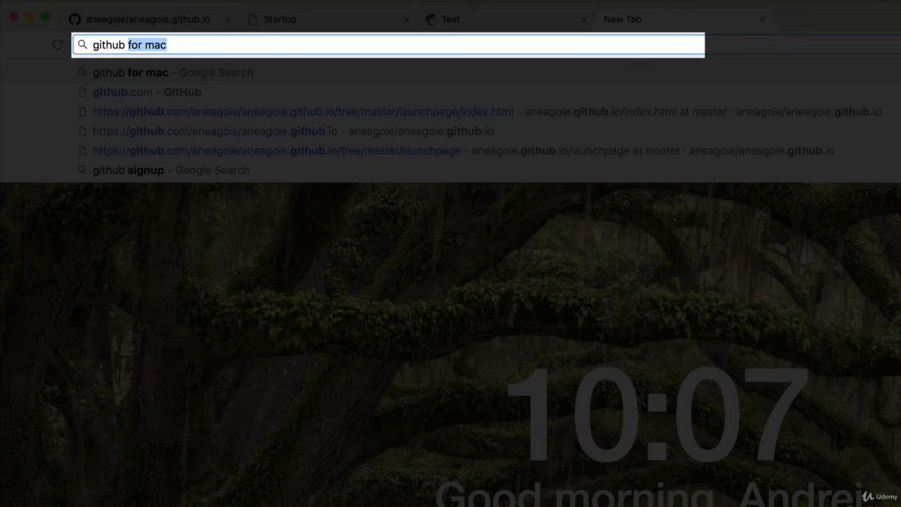
type("for mac")
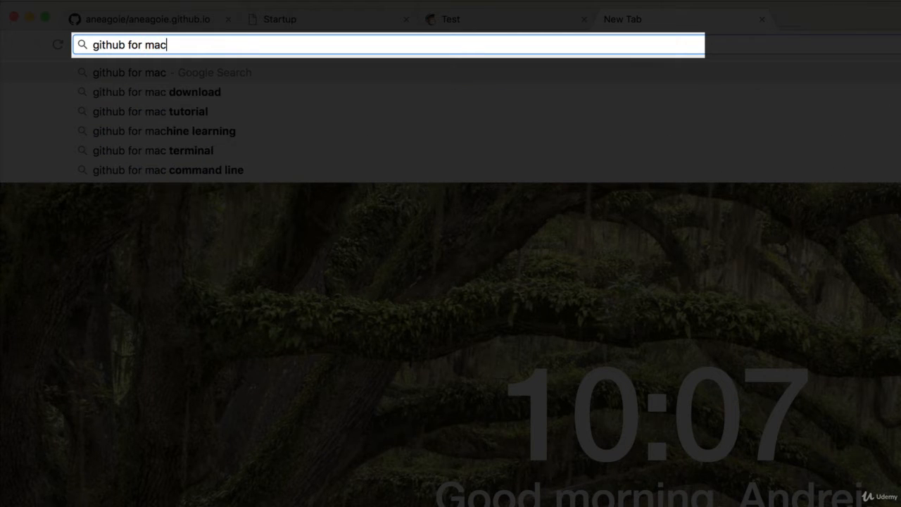
key("Return")
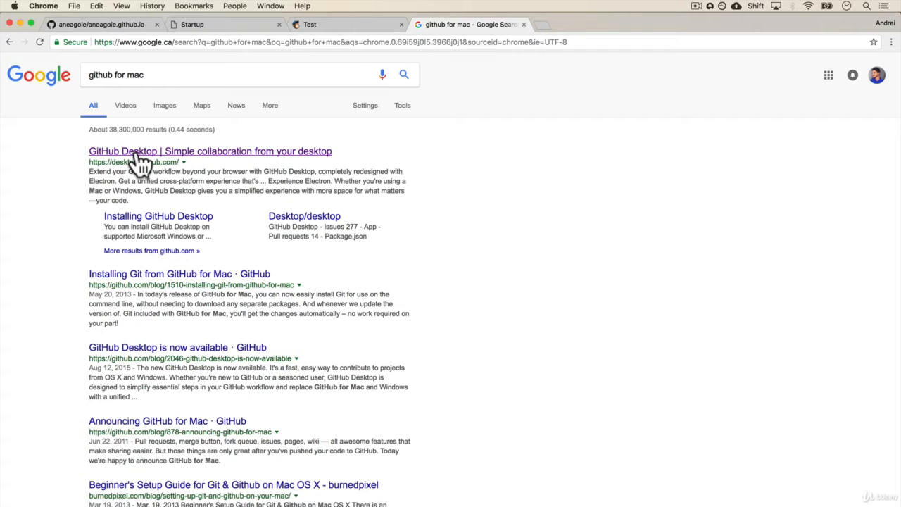
left_click(140, 159)
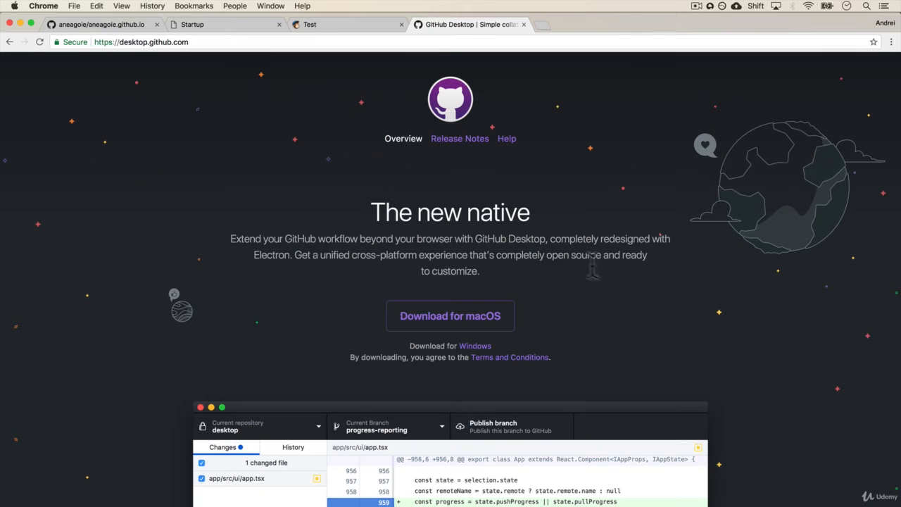
left_click(495, 317)
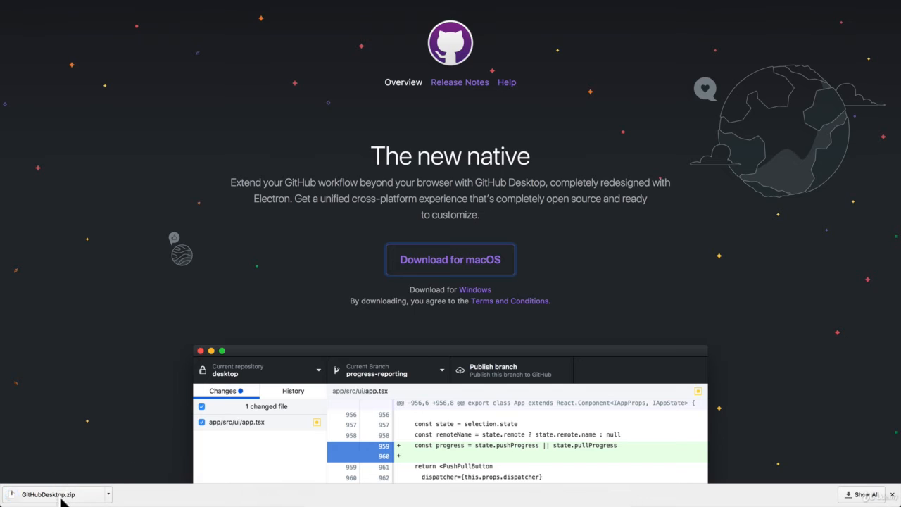
Unpack the downloaded GitHubDesktop.zip and launch GitHub Desktop, allowing the downloaded application to open.
left_click(61, 498)
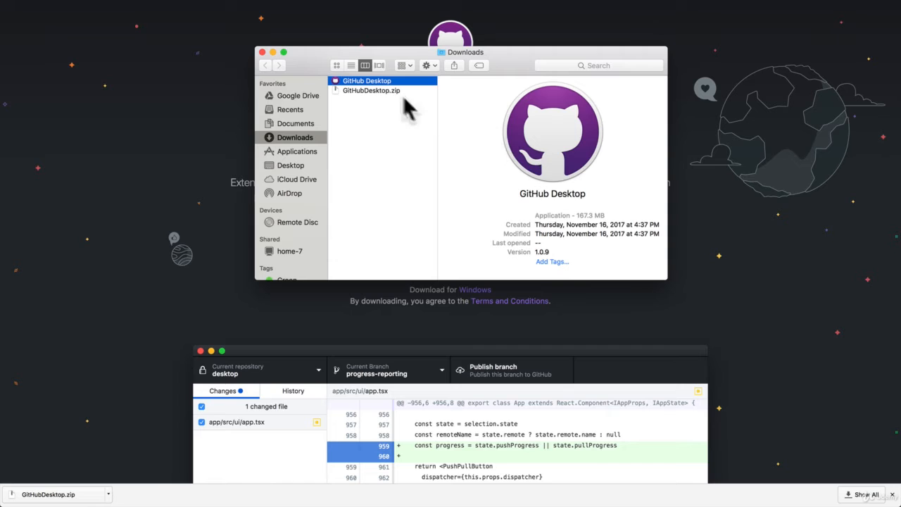
double_click(378, 79)
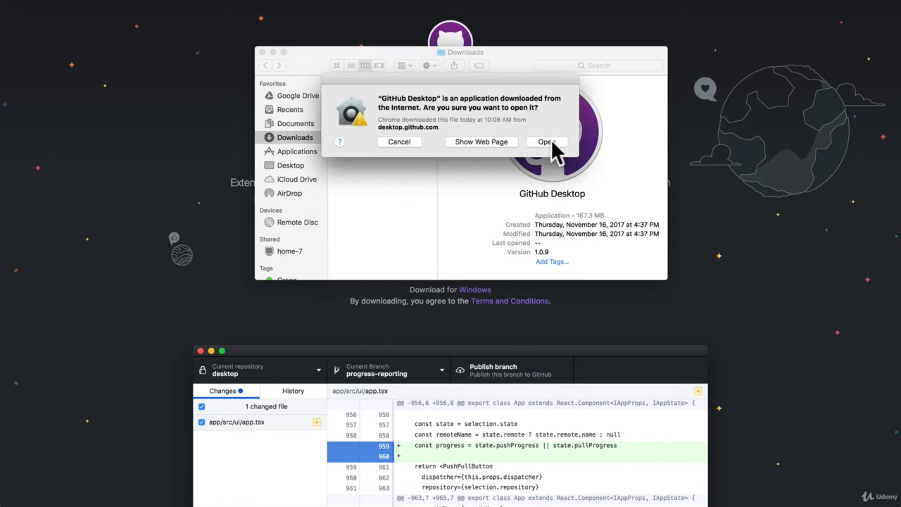
left_click(554, 142)
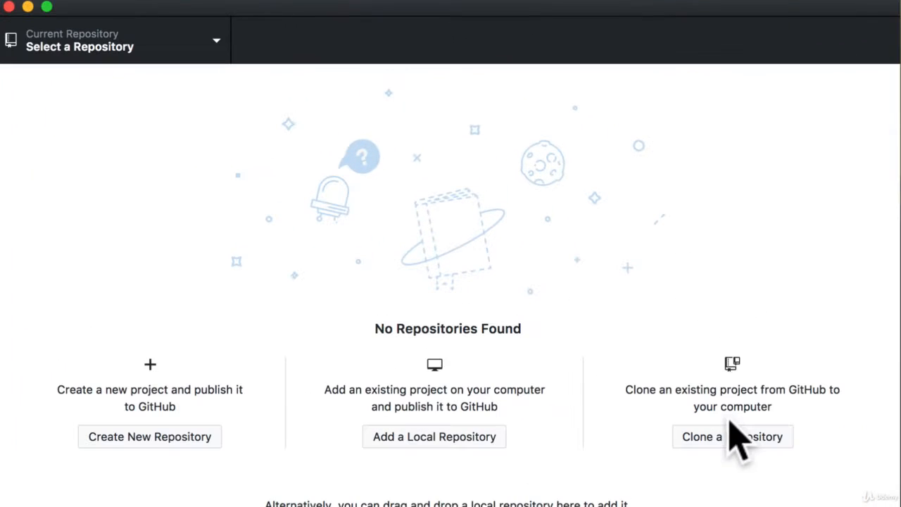
Sign in to the GitHub.com account for cloning, entering the username or email, the account password and the two-factor authentication code.
left_click(754, 438)
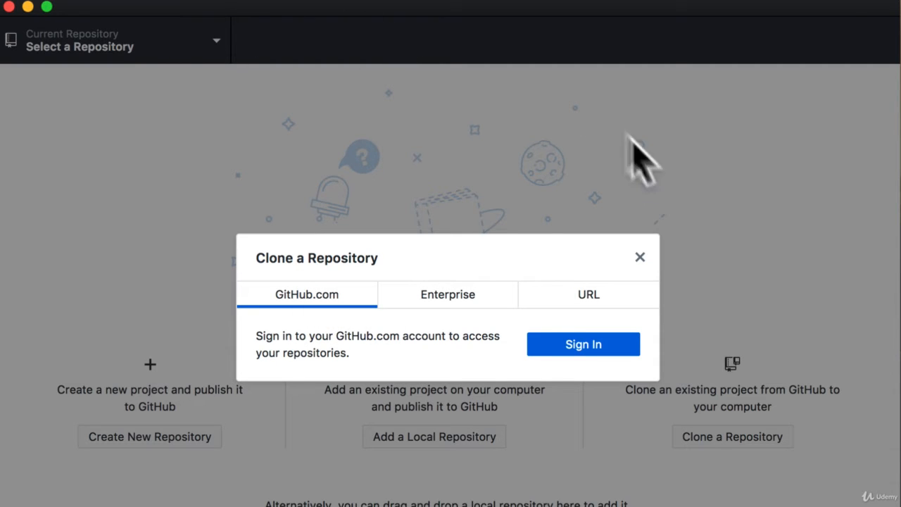
left_click(612, 350)
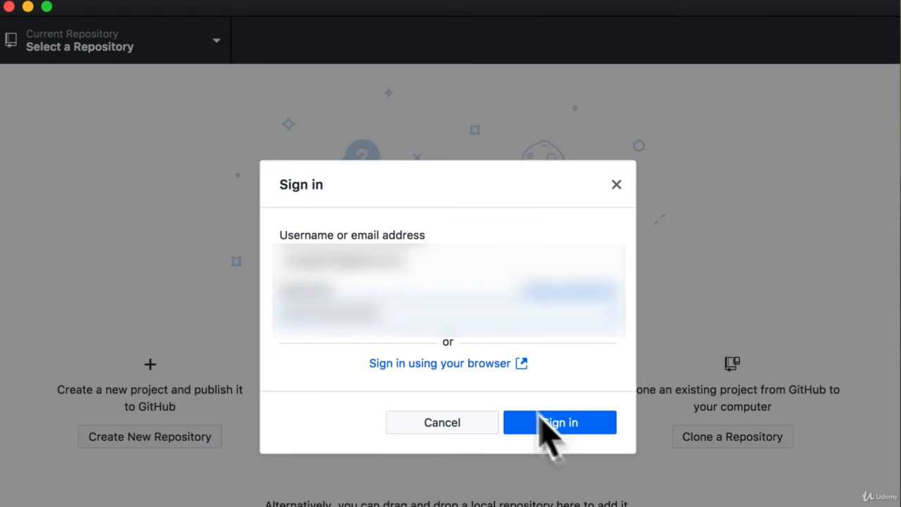
left_click(542, 421)
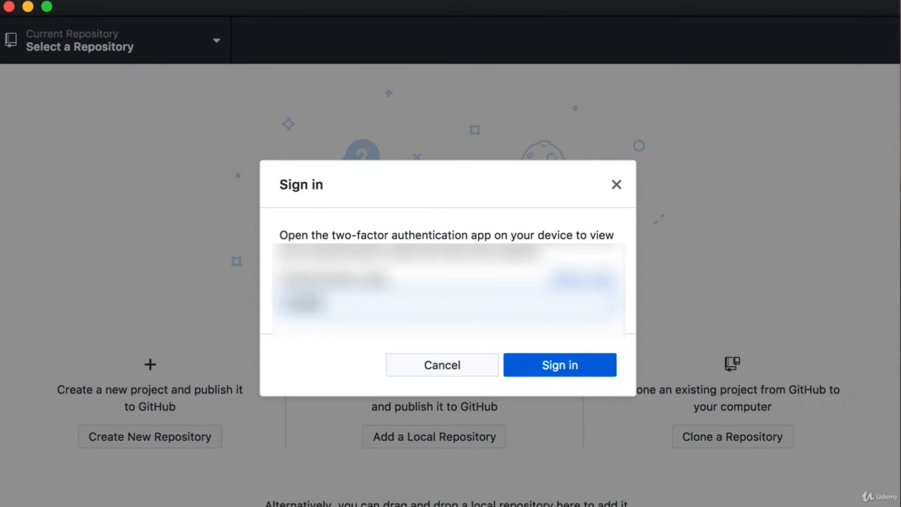
left_click(563, 365)
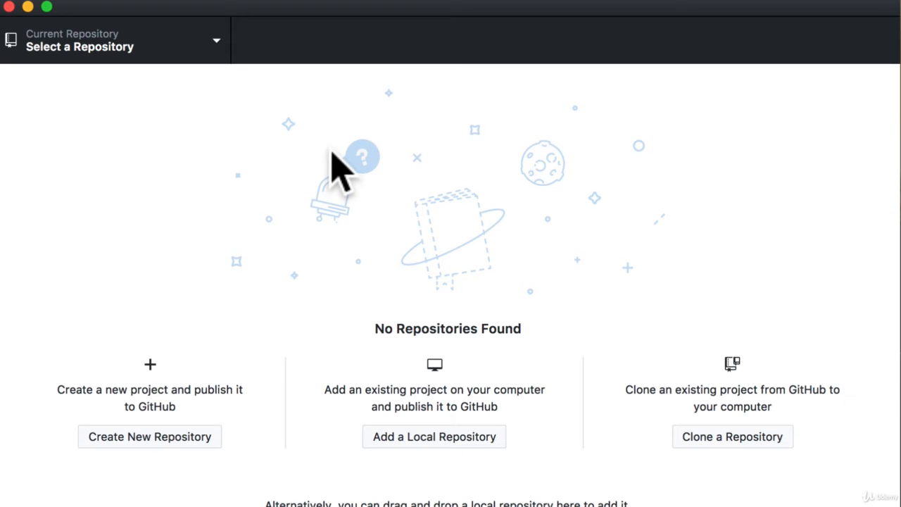
Find the account's username.github.io repository on GitHub.com and clone it into the Documents/GitHub folder.
left_click(720, 438)
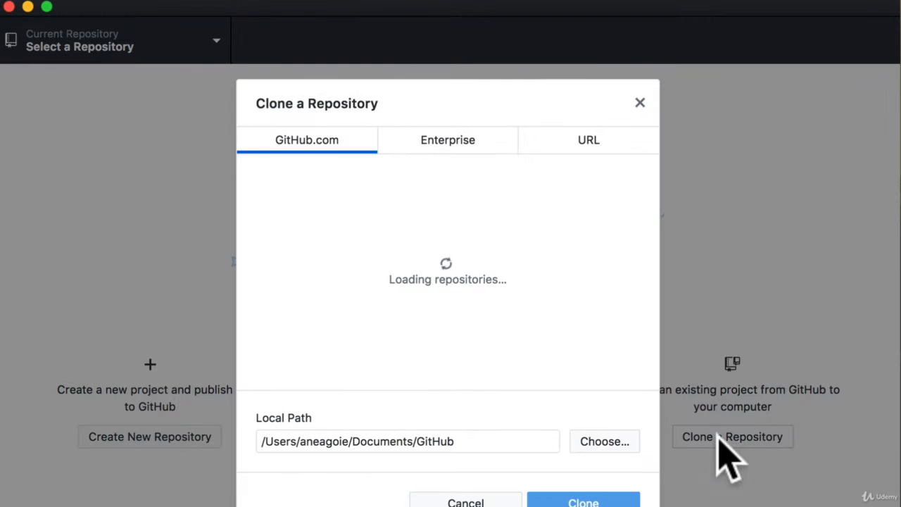
type("andr")
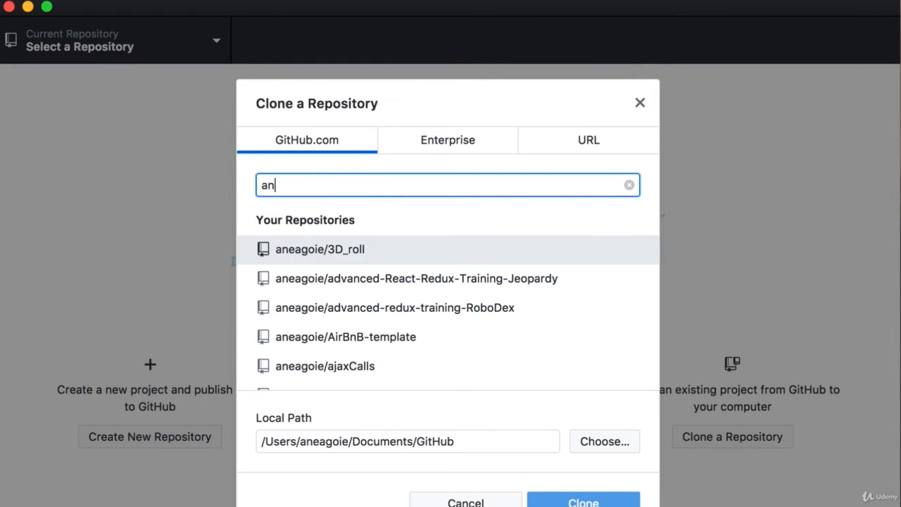
key("BackSpace")
key("BackSpace")
type("eagoie.gi")
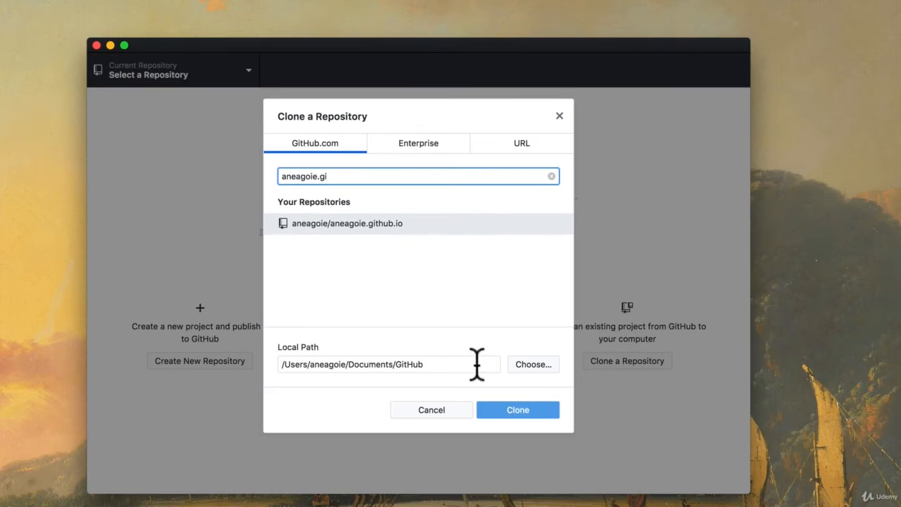
left_click(394, 223)
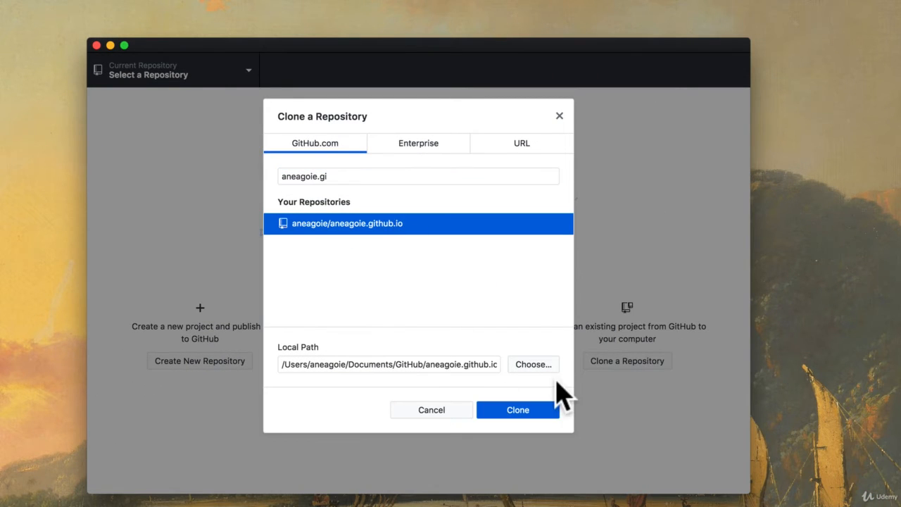
left_click(519, 408)
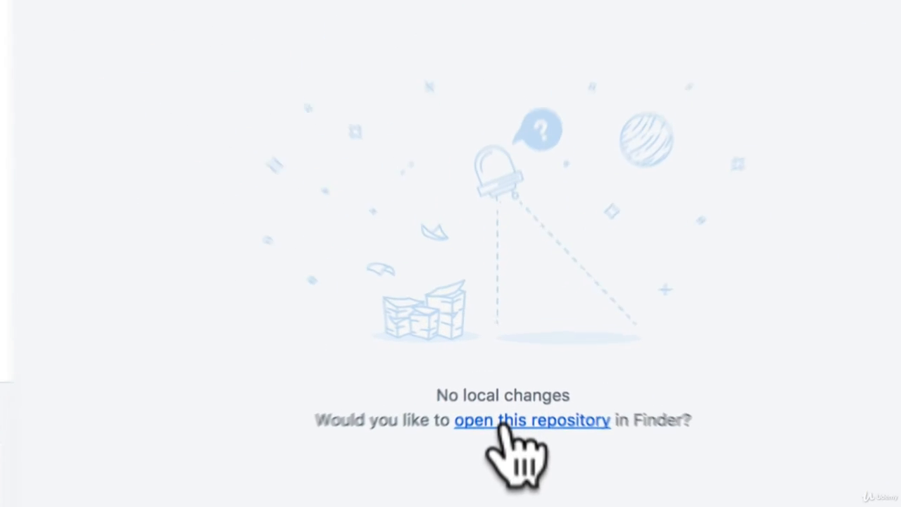
Open the cloned repository in Finder and move header.jpg, index.html and style.css into it from the Desktop's launchpage folder.
left_click(502, 435)
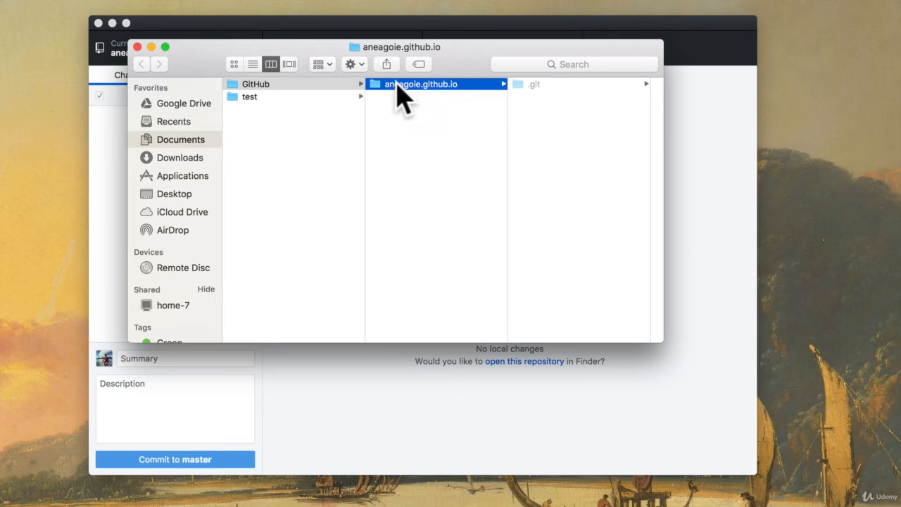
double_click(900, 110)
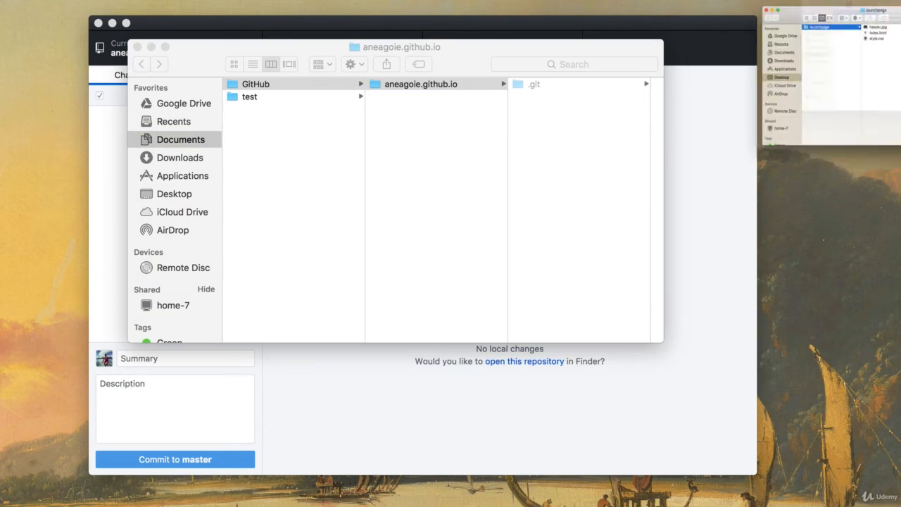
left_click_drag(761, 88, 754, 224)
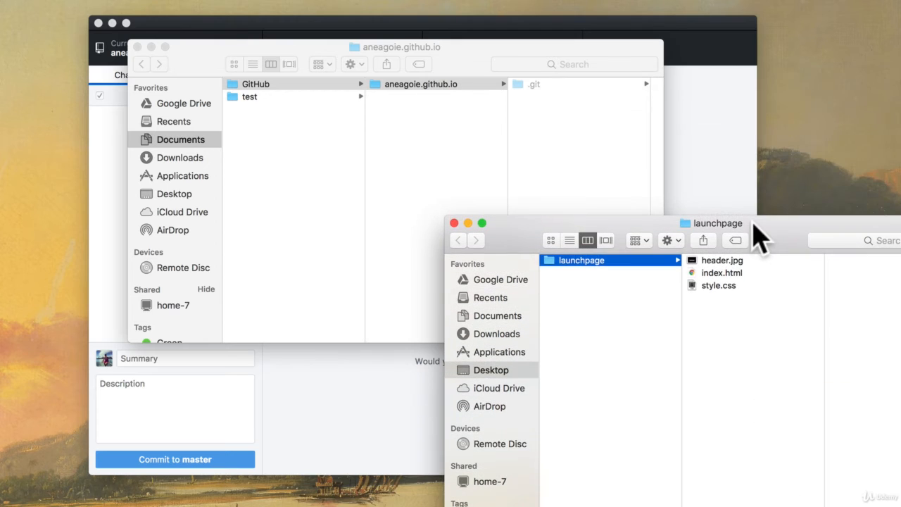
left_click(728, 260)
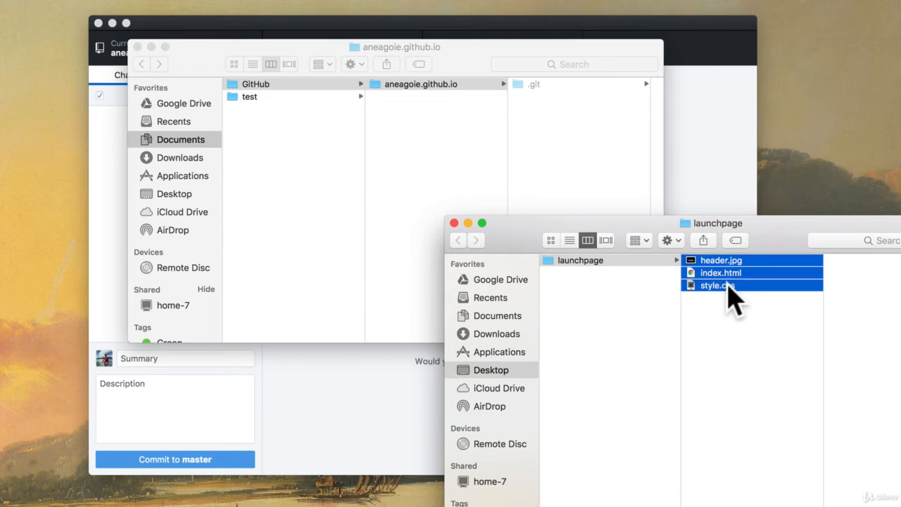
left_click_drag(729, 296, 568, 150)
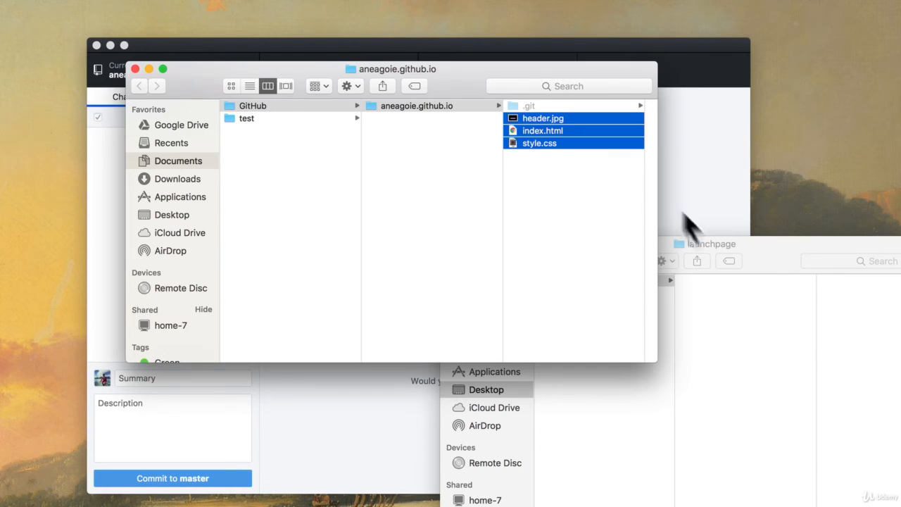
Close the launchpage and repository folder windows to return to GitHub Desktop.
left_click(745, 317)
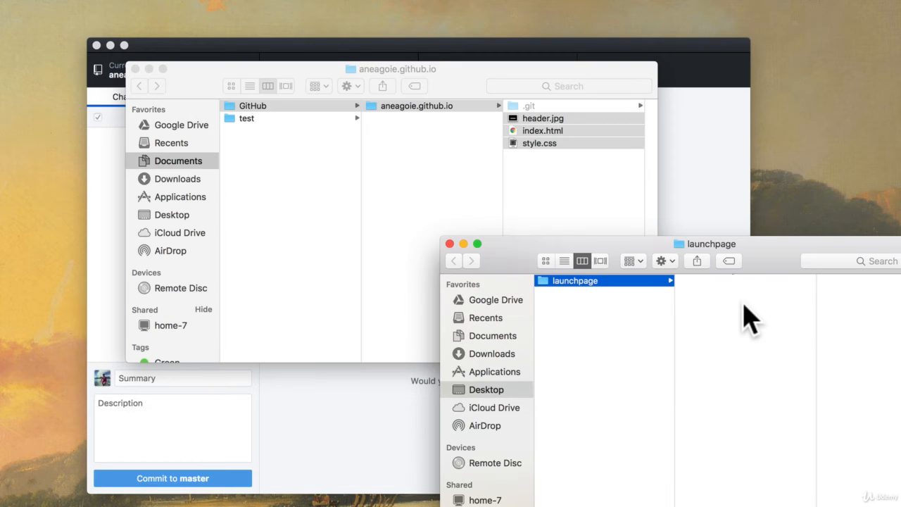
left_click(450, 244)
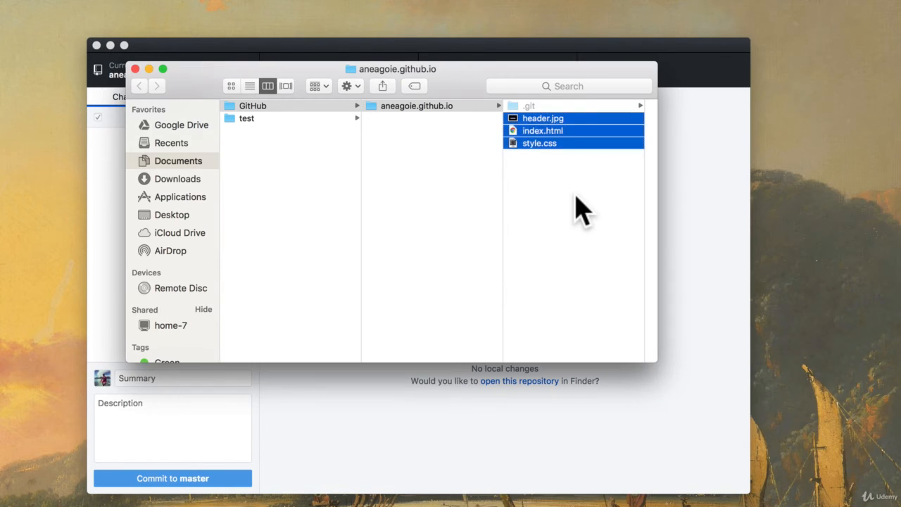
left_click(576, 211)
left_click(136, 68)
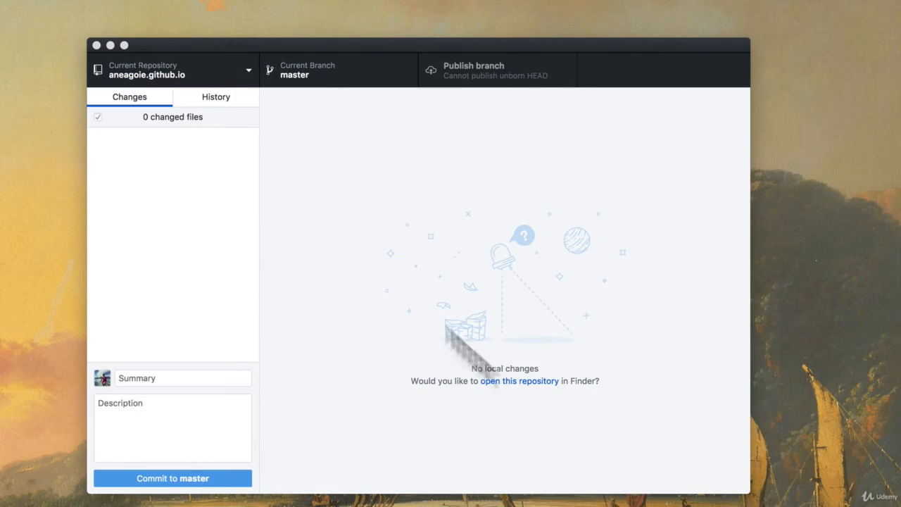
Review the pending changes in header.jpg, index.html and style.css.
left_click(226, 315)
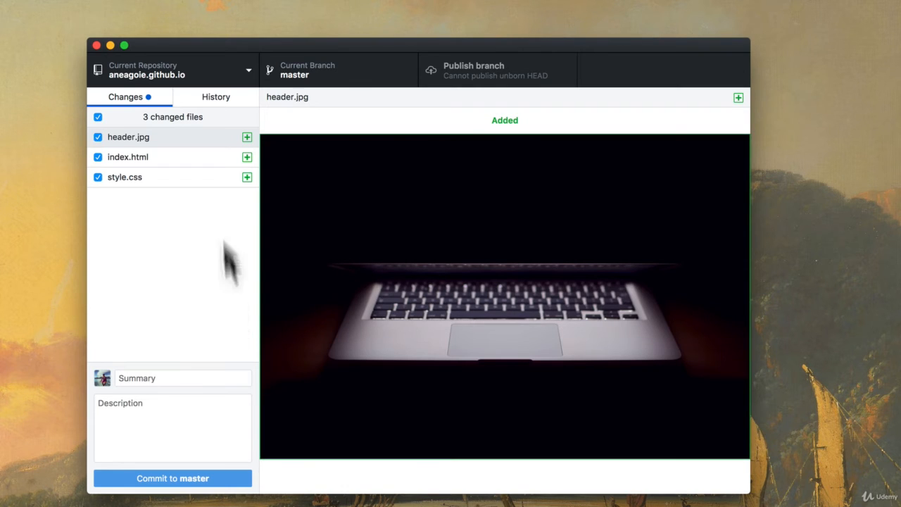
left_click(145, 157)
left_click(145, 177)
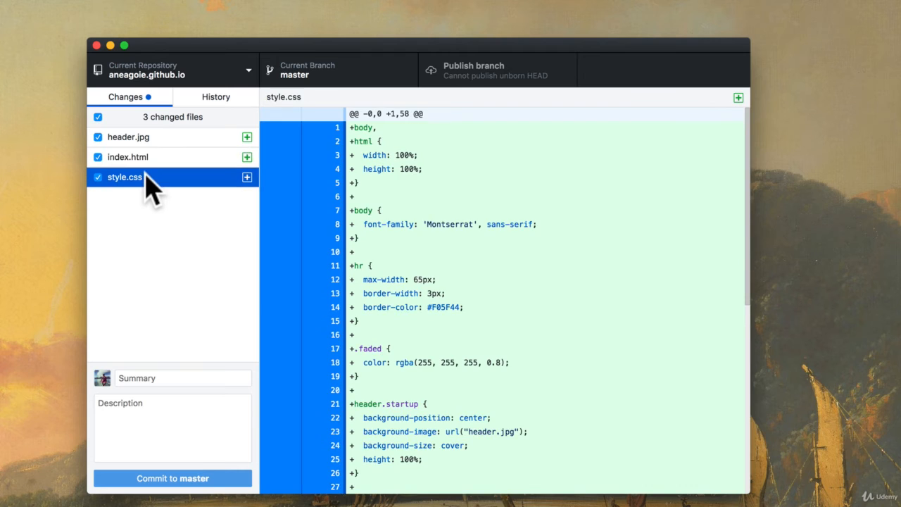
left_click(146, 157)
left_click(146, 137)
left_click(146, 177)
left_click(146, 158)
left_click(173, 260)
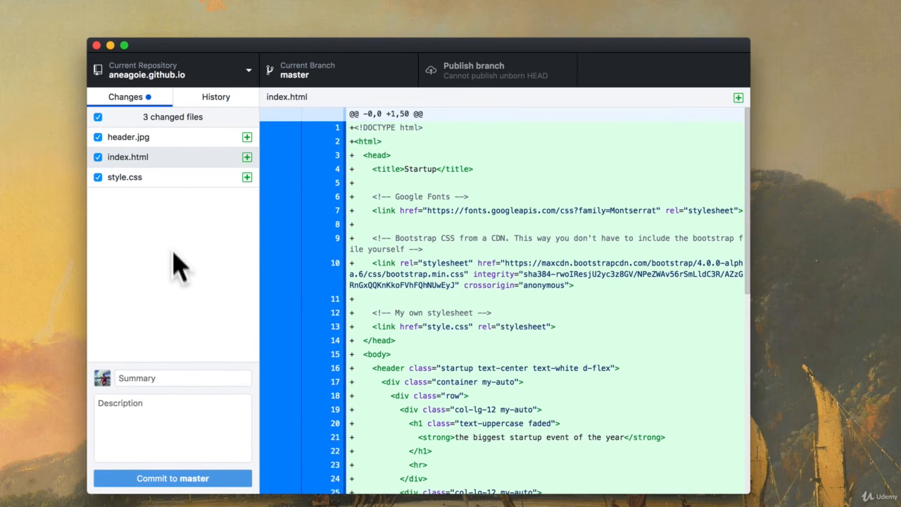
Commit the three added files to master with the summary "uploading website".
left_click(176, 375)
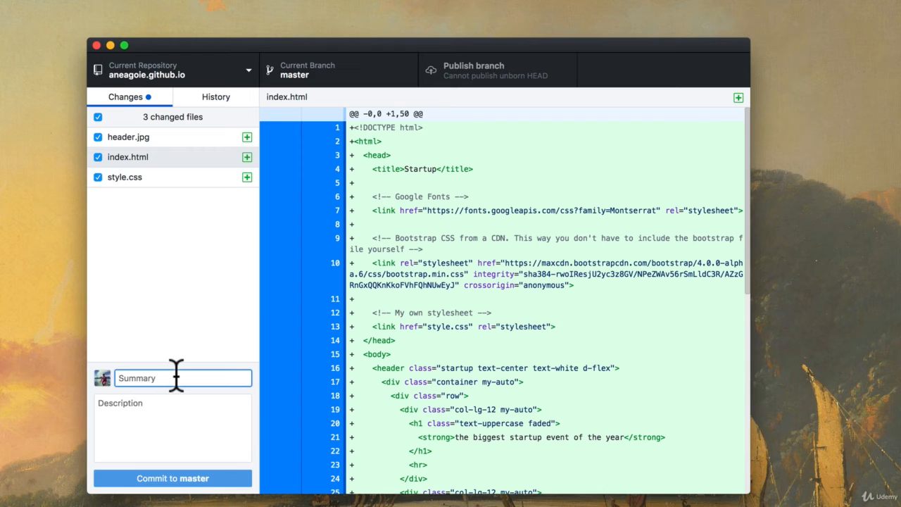
type("uploa")
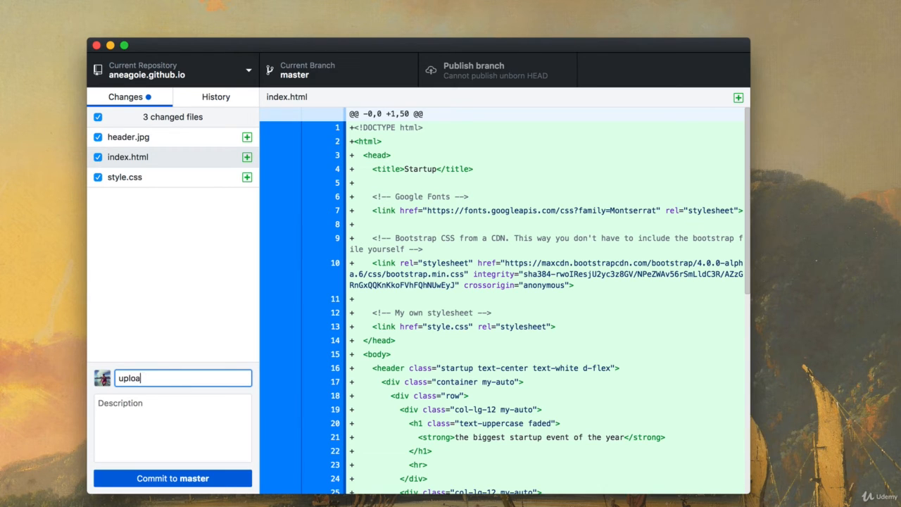
type("ding website")
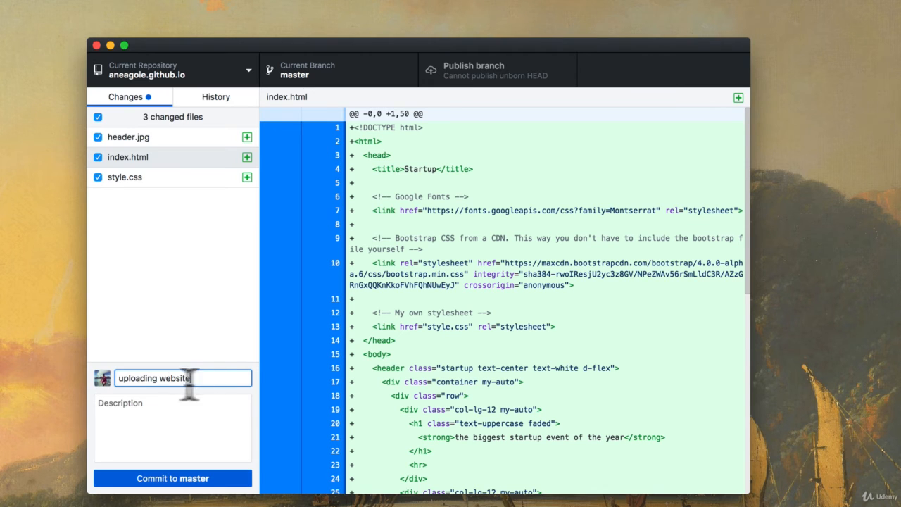
left_click(182, 478)
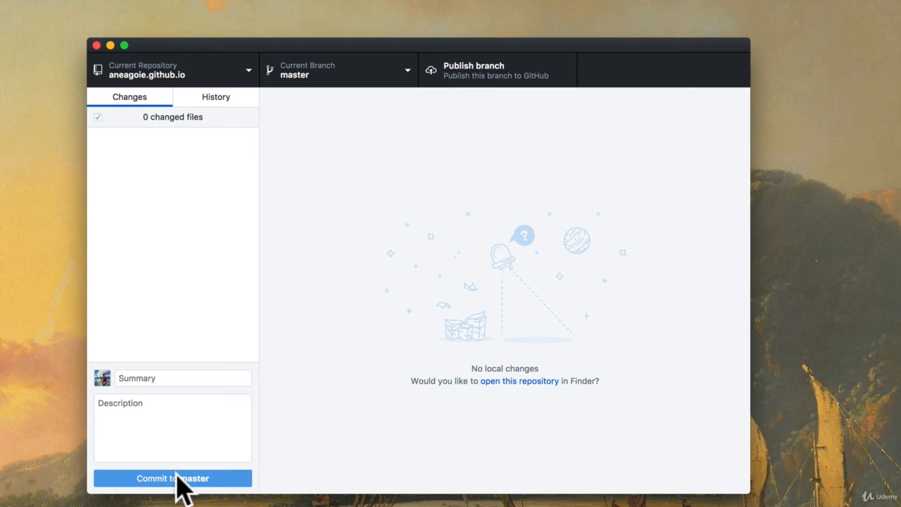
Examine header.jpg, index.html and style.css within the "uploading website" commit in the repository history.
left_click(223, 100)
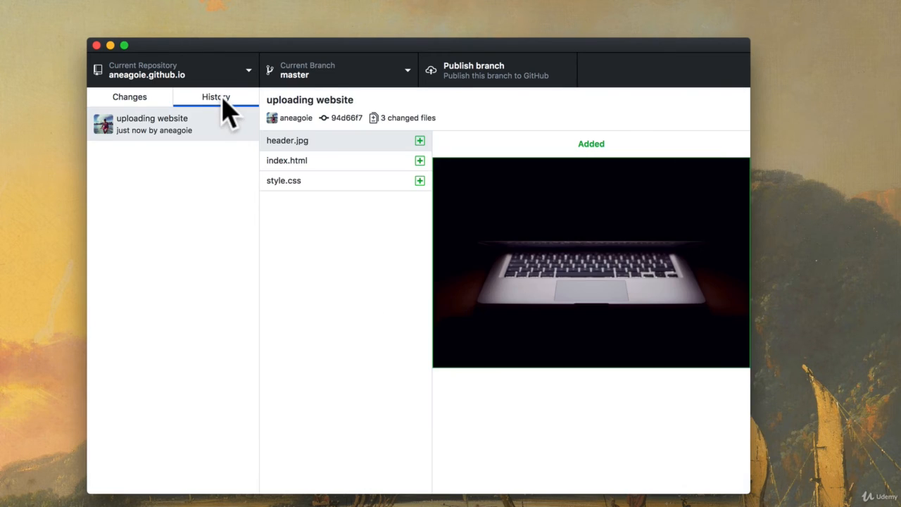
left_click(310, 162)
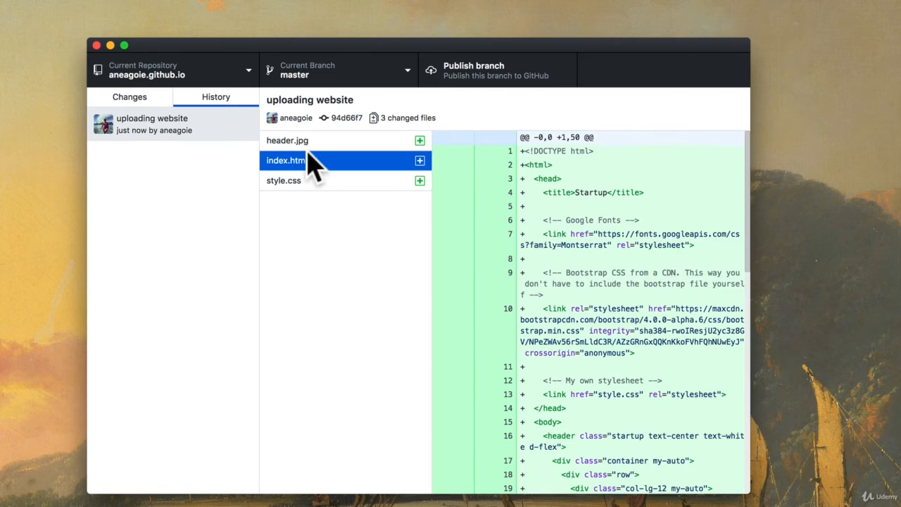
left_click(306, 181)
left_click(296, 160)
left_click(300, 144)
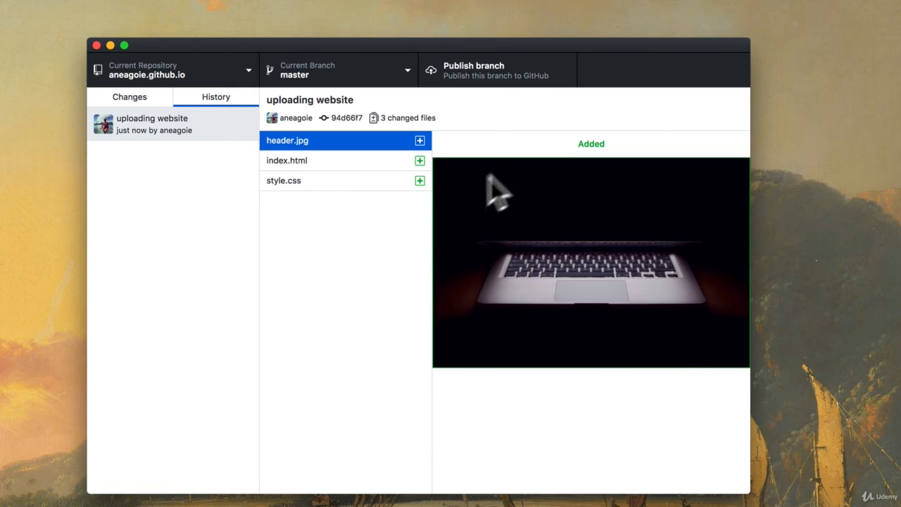
Publish the master branch to GitHub and reload the username.github.io repository page in Chrome.
left_click(517, 92)
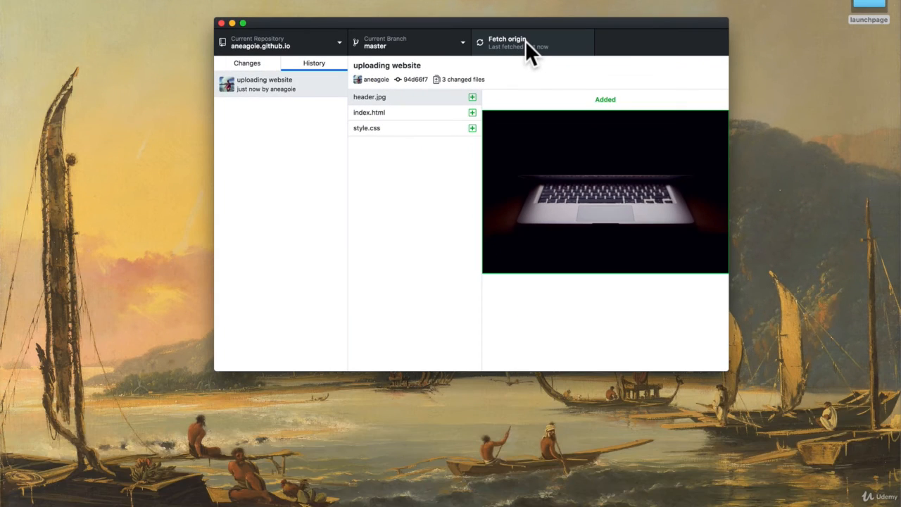
mouse_move(465, 497)
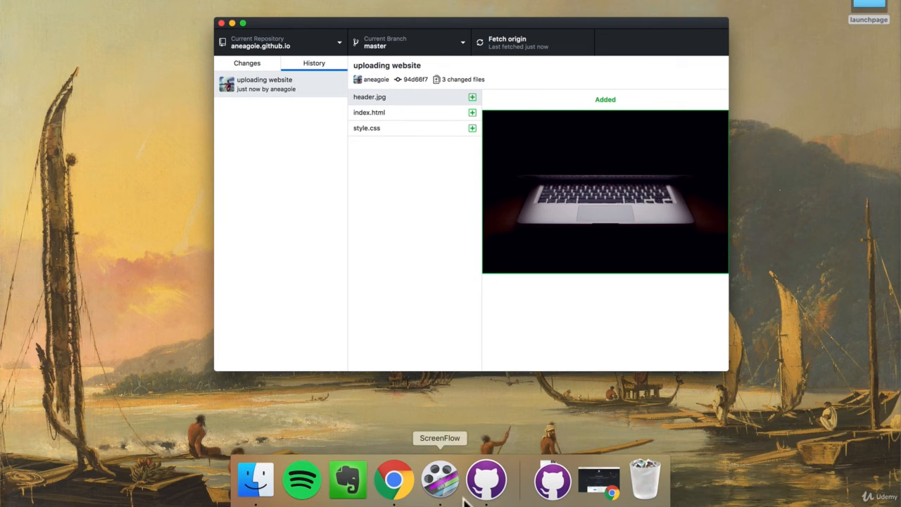
left_click(400, 489)
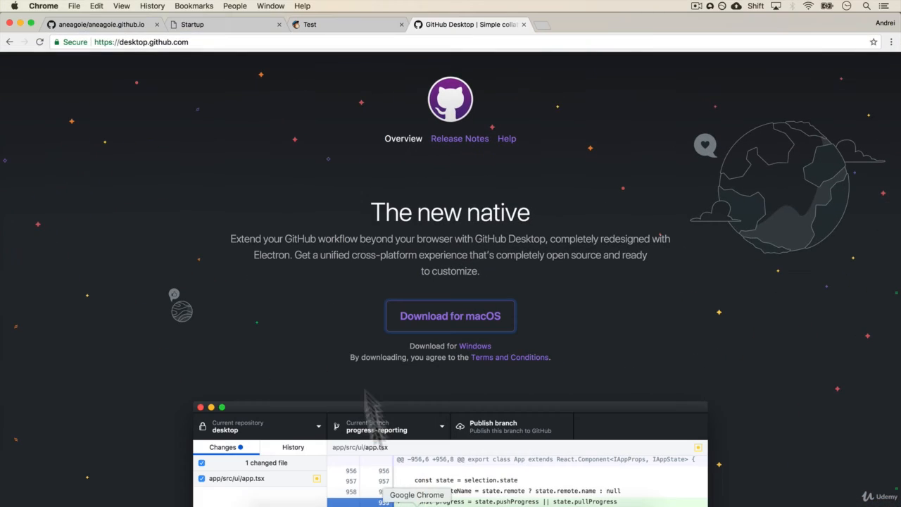
left_click(133, 24)
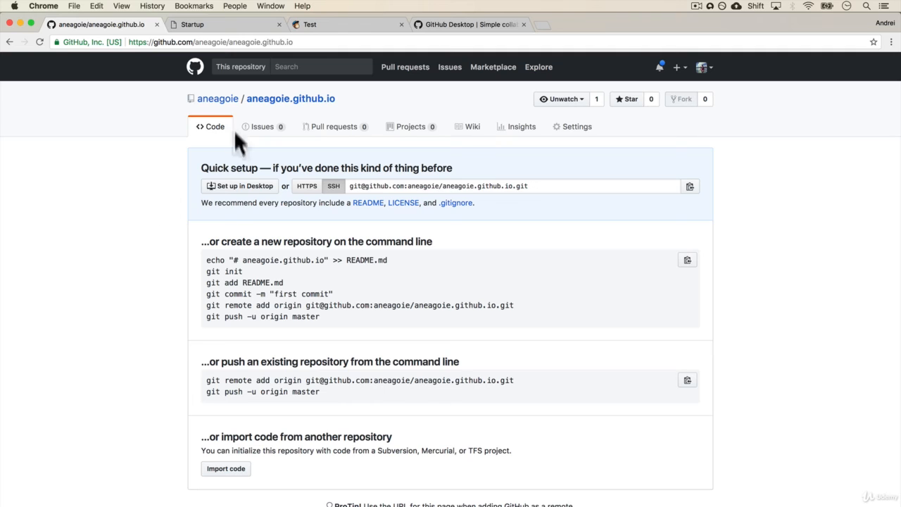
left_click(40, 41)
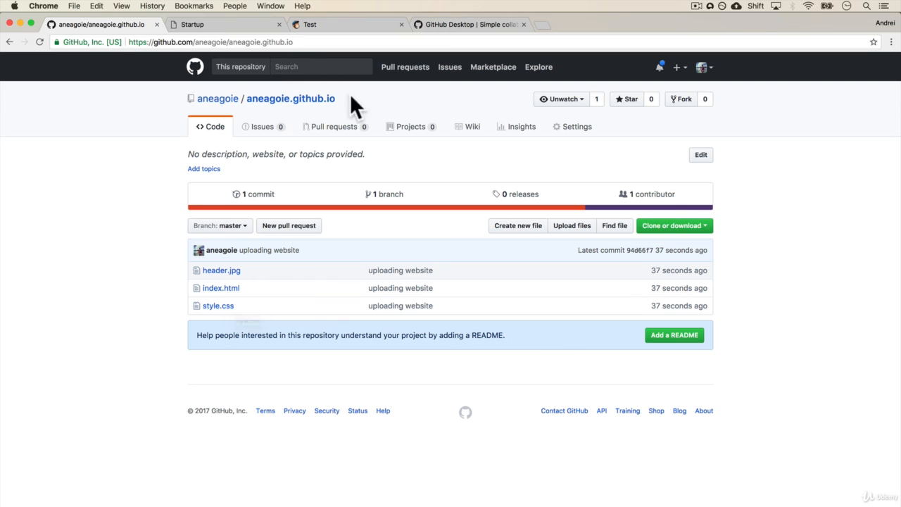
Copy the repository's username.github.io name and open it as a web address to load the published site.
double_click(270, 99)
key("super+c")
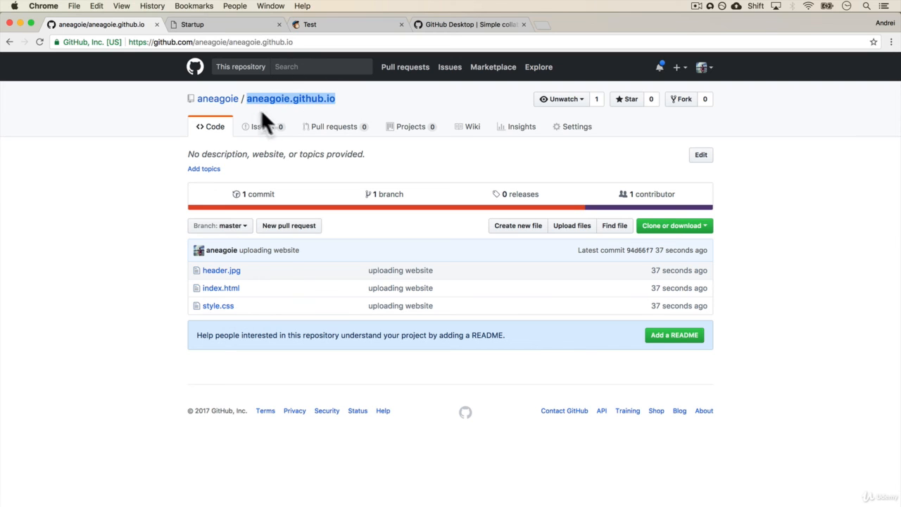
left_click(233, 43)
key("super+v")
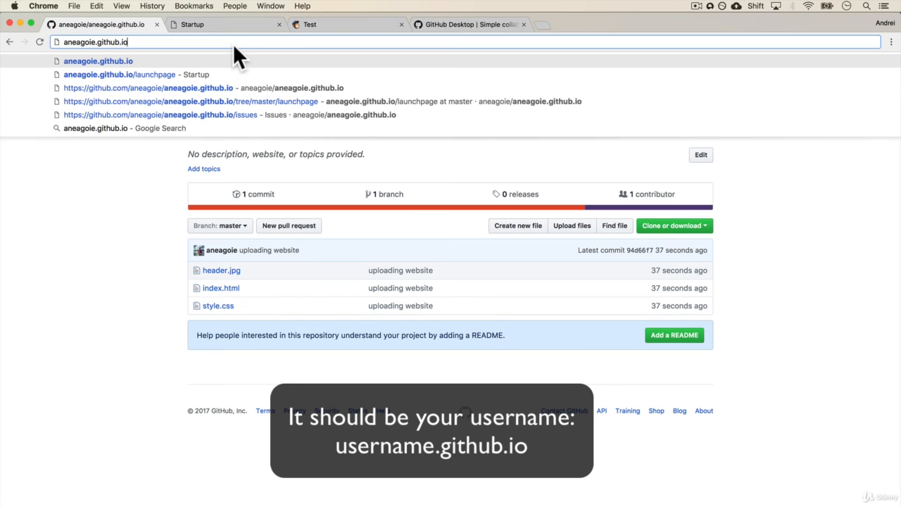
key("Return")
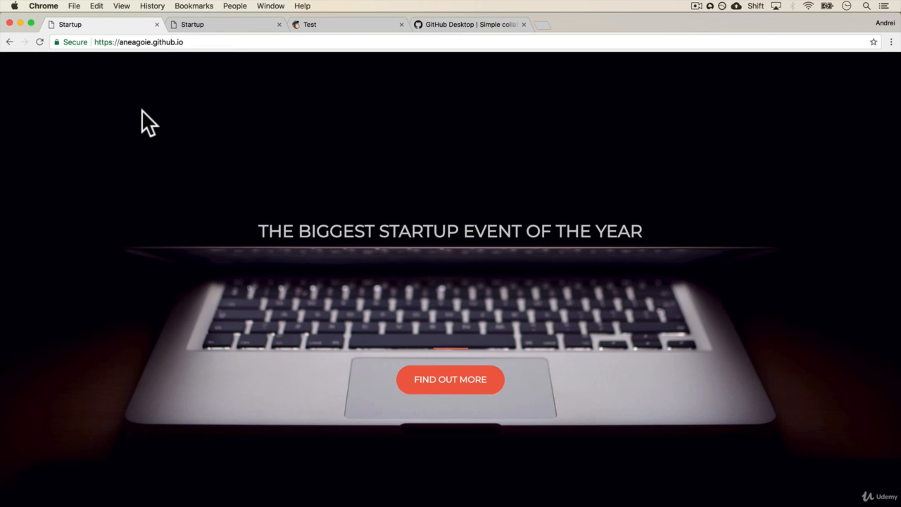
Test the live site's Find Out More link, check the fields of the MailChimp subscription form and return to the Startup page.
left_click(186, 41)
left_click_drag(889, 198, 894, 177)
left_click(446, 380)
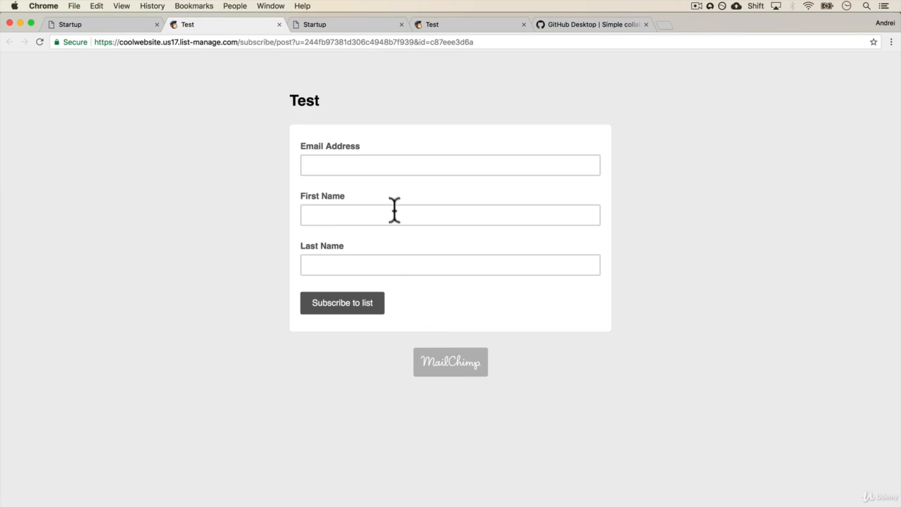
left_click(371, 167)
key("Tab")
key("Tab")
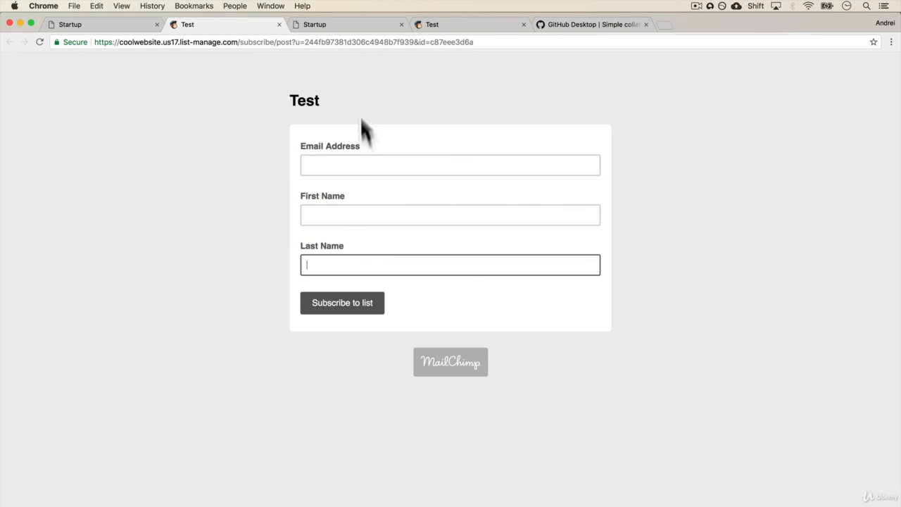
left_click(110, 24)
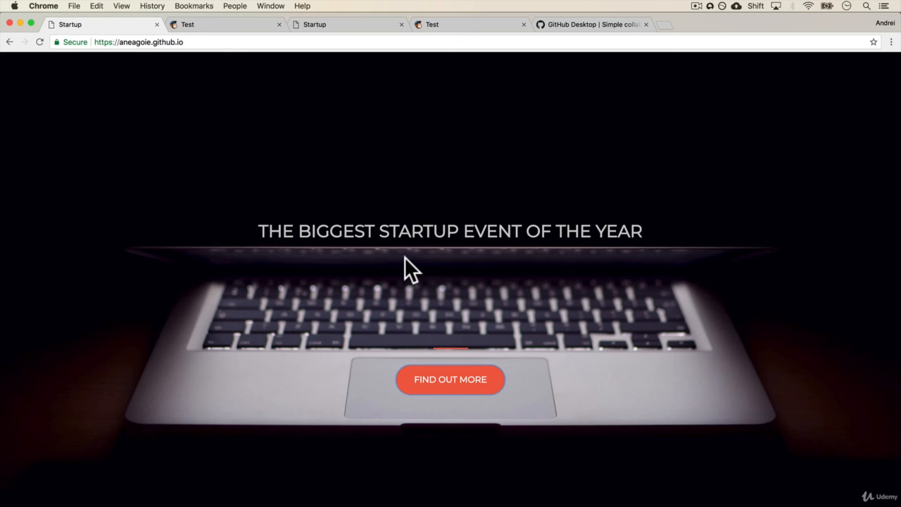